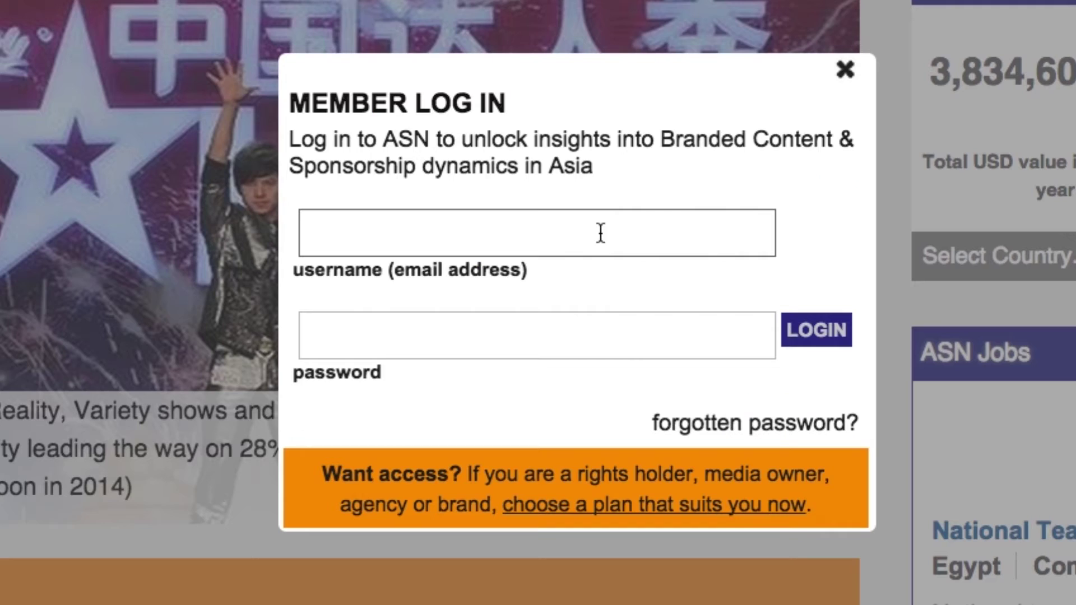
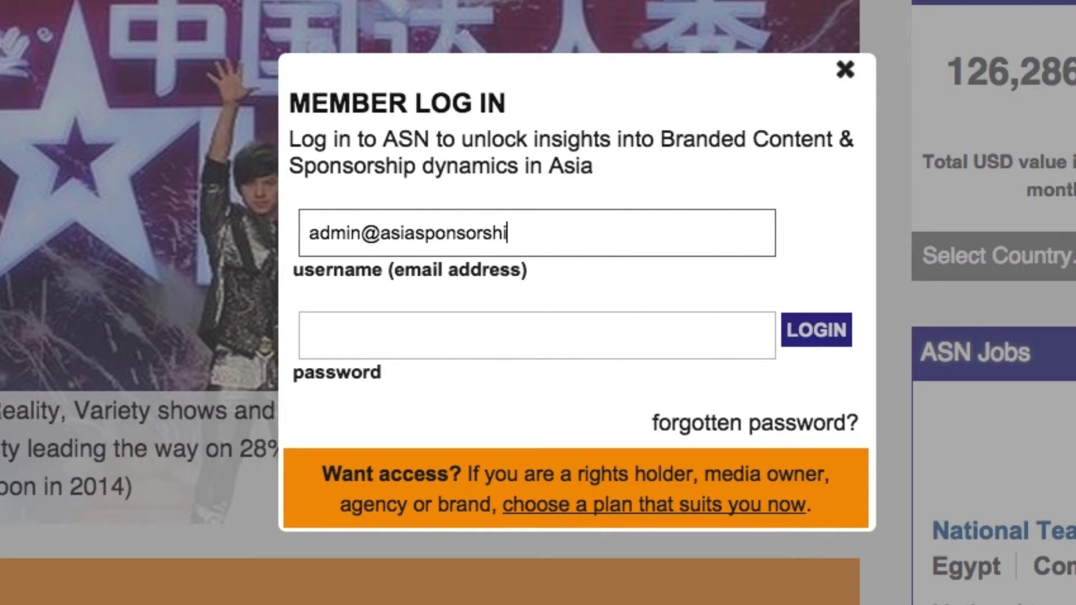
Log in with the member e-mail address and account password
key("Tab")
type("•••••••••••••")
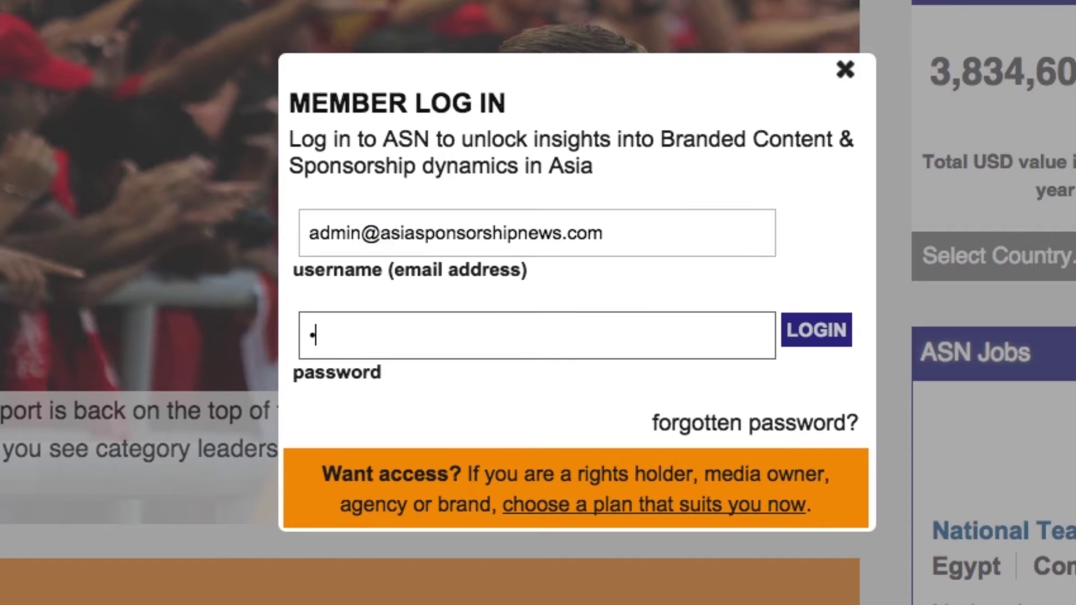
key("Return")
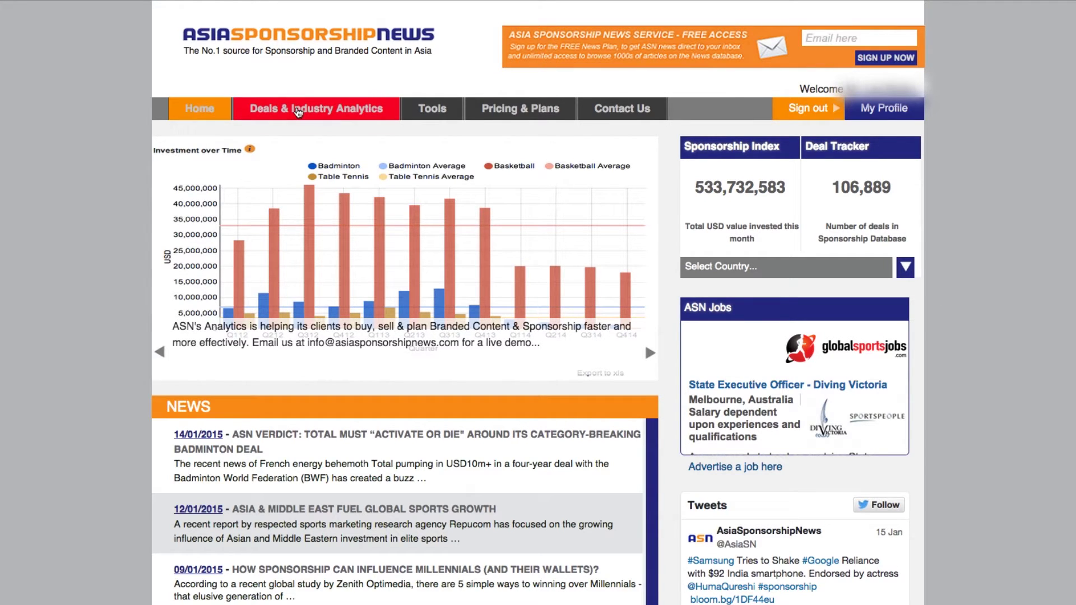
Open the Deals & Industry Analytics dashboard, browse the investment chart, and show the search tips
left_click(299, 111)
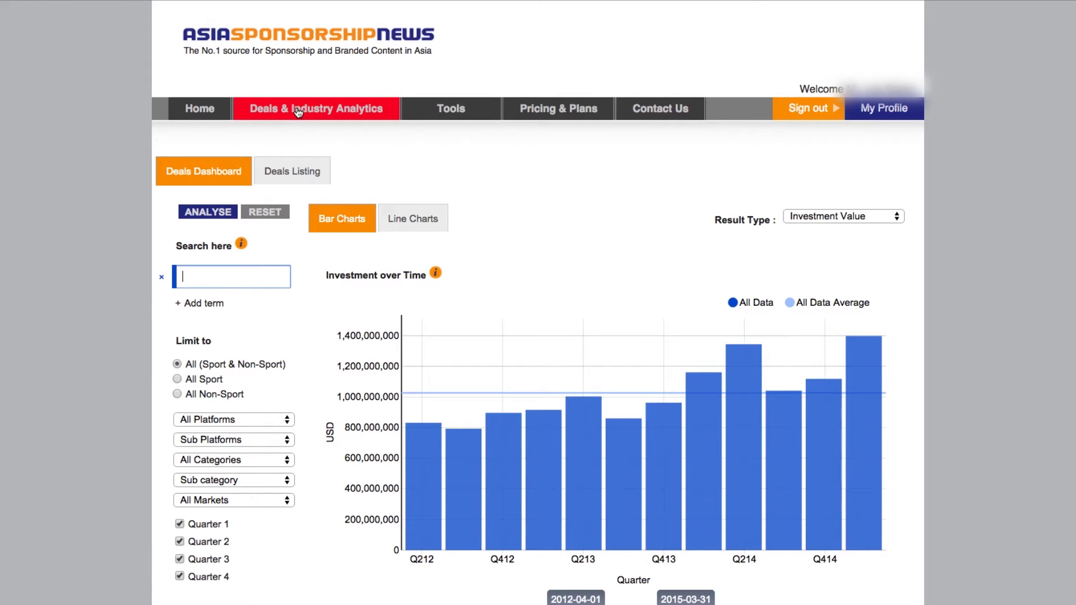
scroll(97, 289, "down", 3)
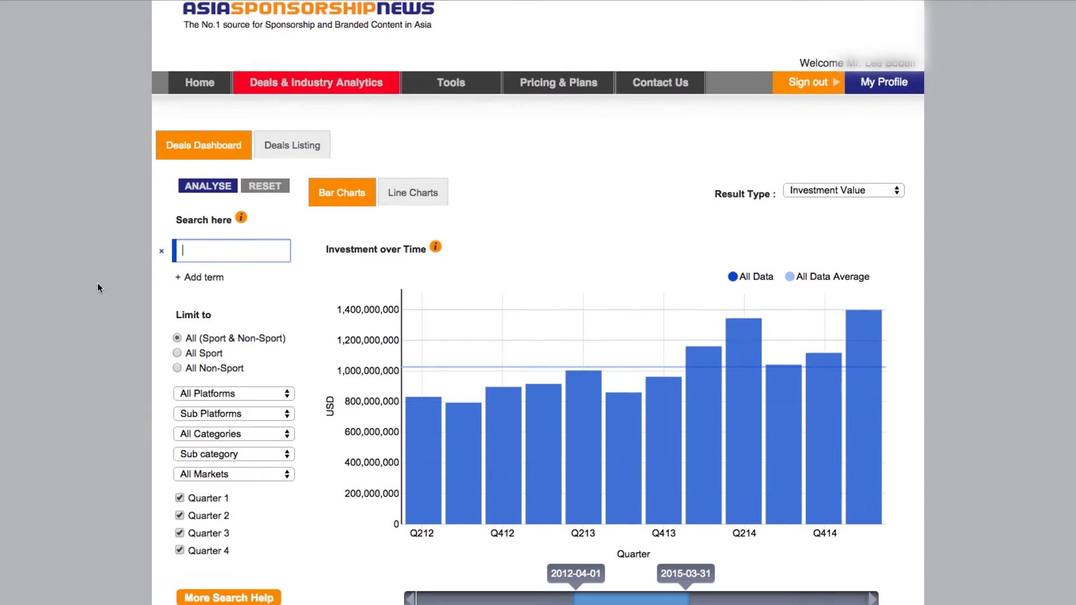
scroll(99, 287, "down", 3)
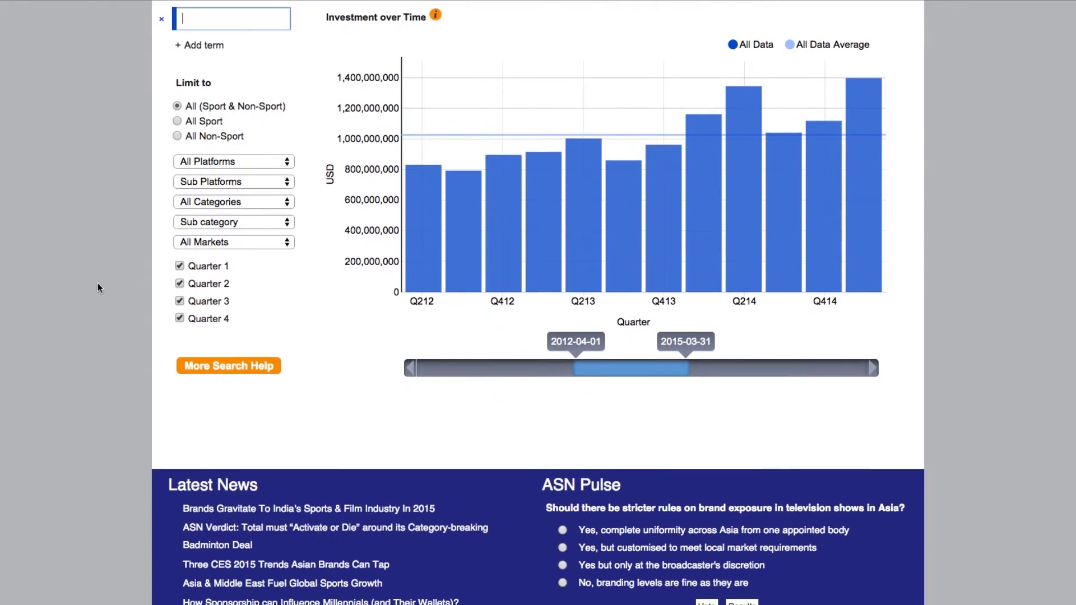
scroll(98, 287, "up", 3)
scroll(97, 288, "up", 1)
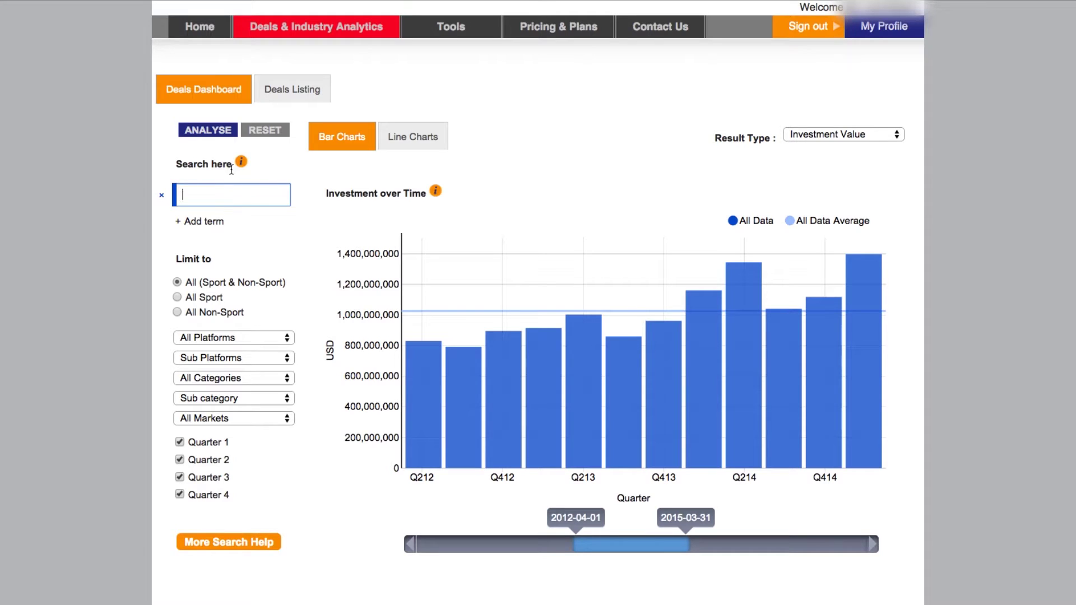
mouse_move(241, 162)
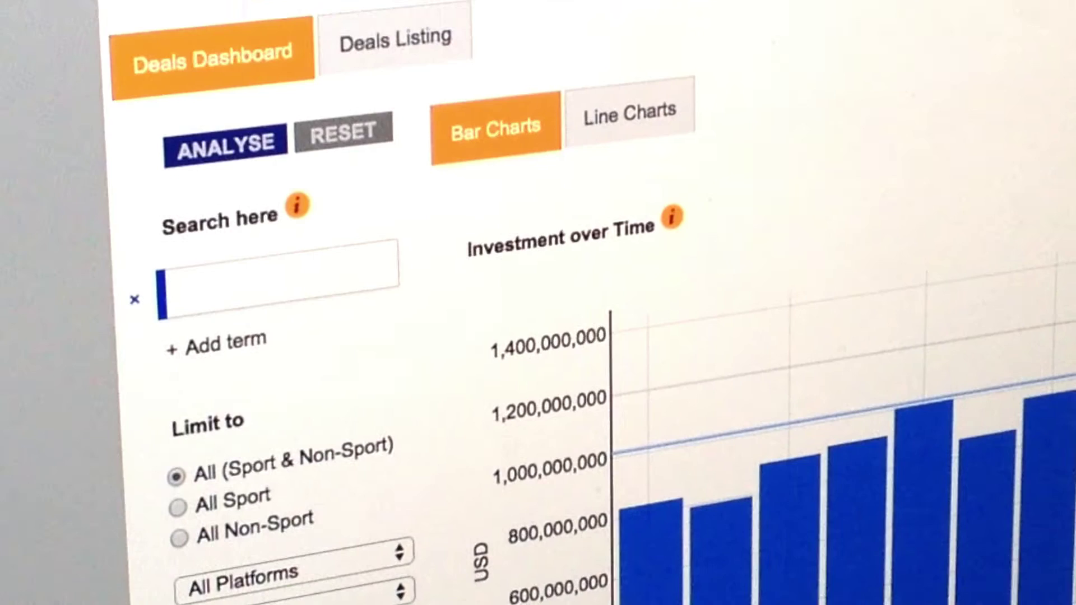
left_click(234, 377)
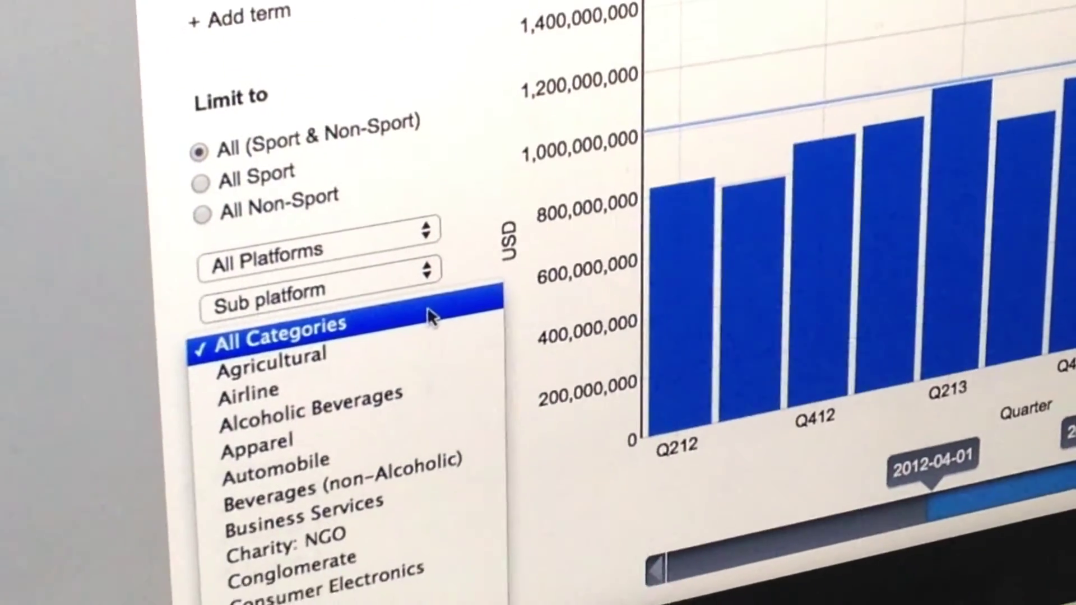
left_click(427, 314)
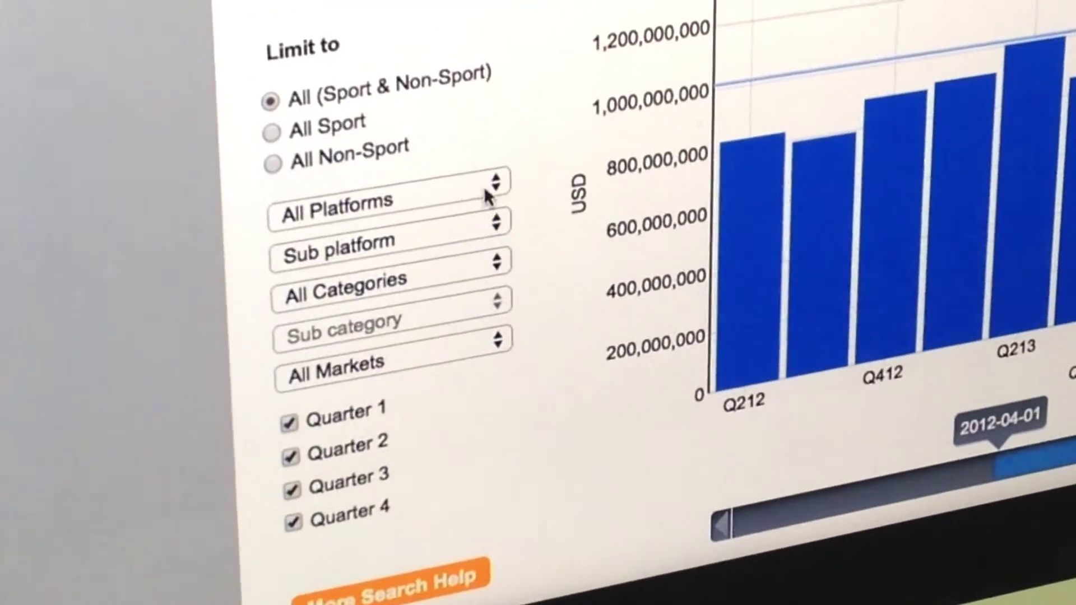
left_click(486, 197)
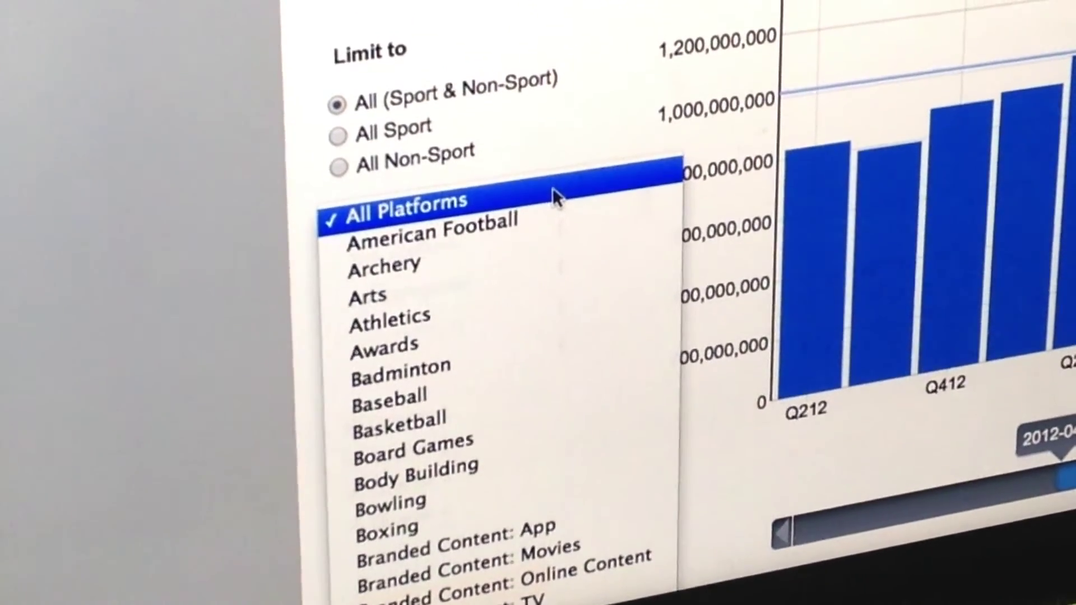
left_click(553, 190)
left_click(533, 340)
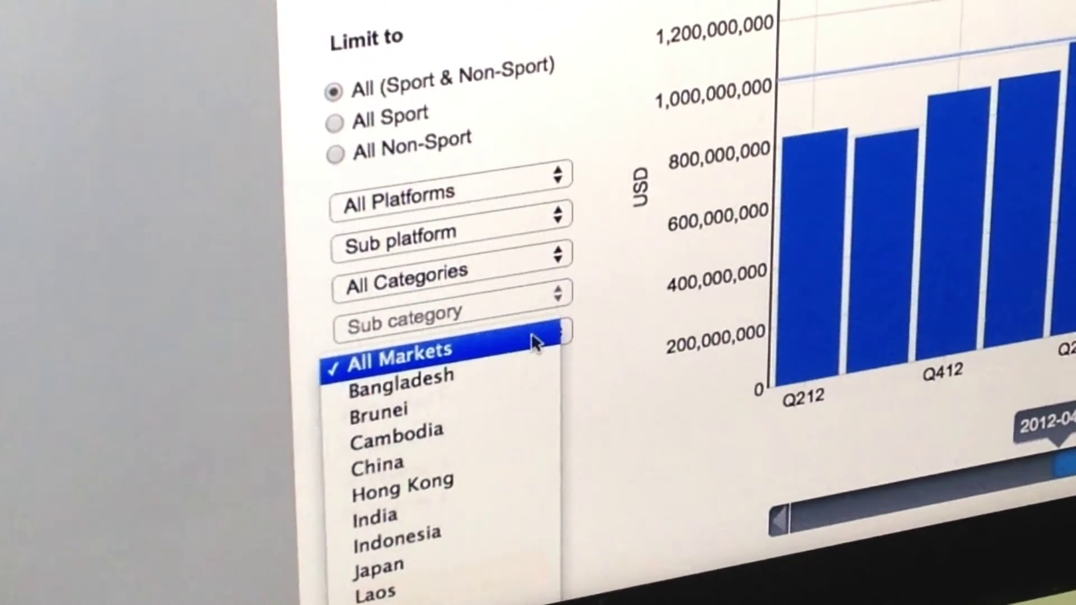
left_click(533, 339)
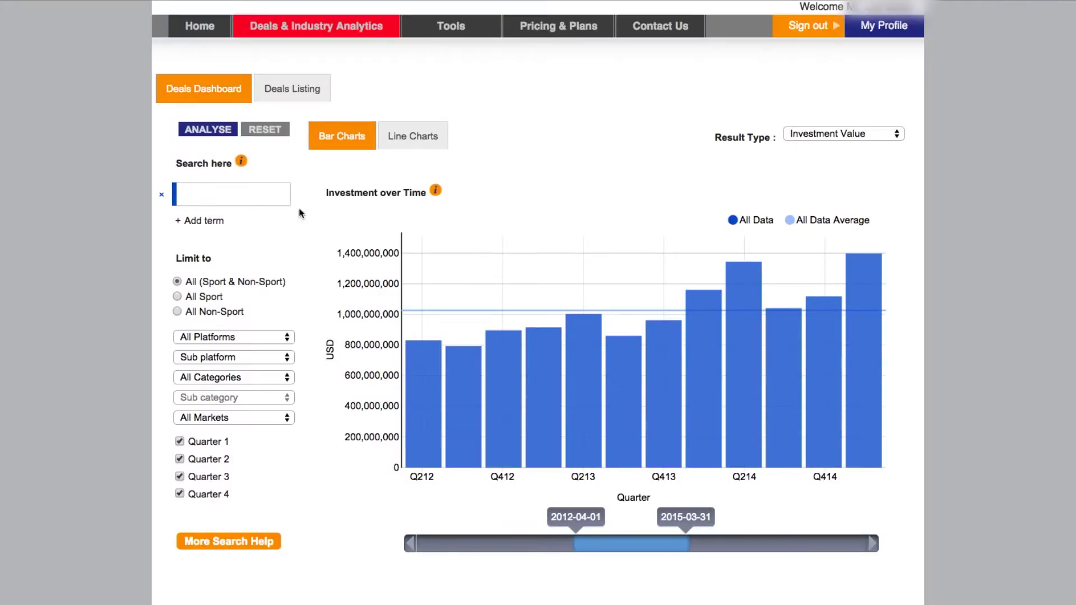
left_click(271, 194)
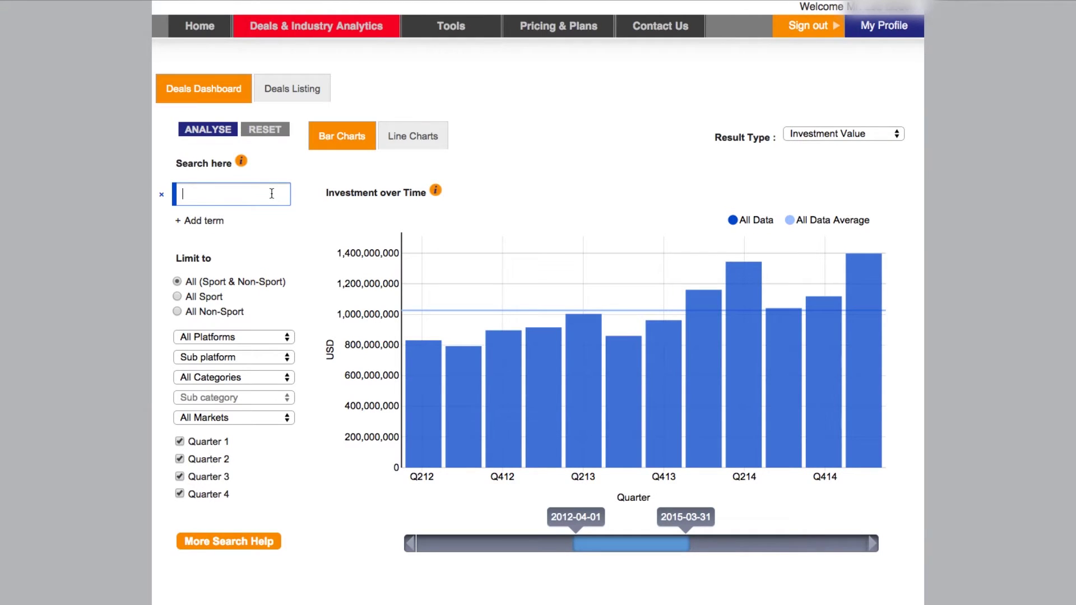
Add Tiger Beer, Heineken and Singha as search terms and build the comparison charts
type("Tiger Beer")
left_click(247, 216)
left_click(205, 221)
left_click(390, 264)
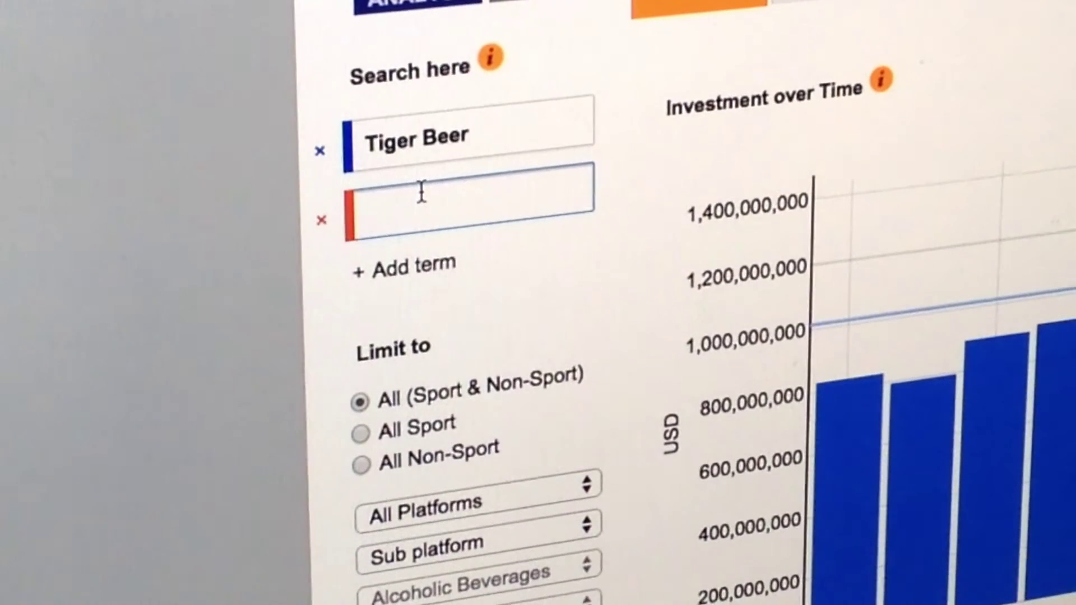
type("Heineken")
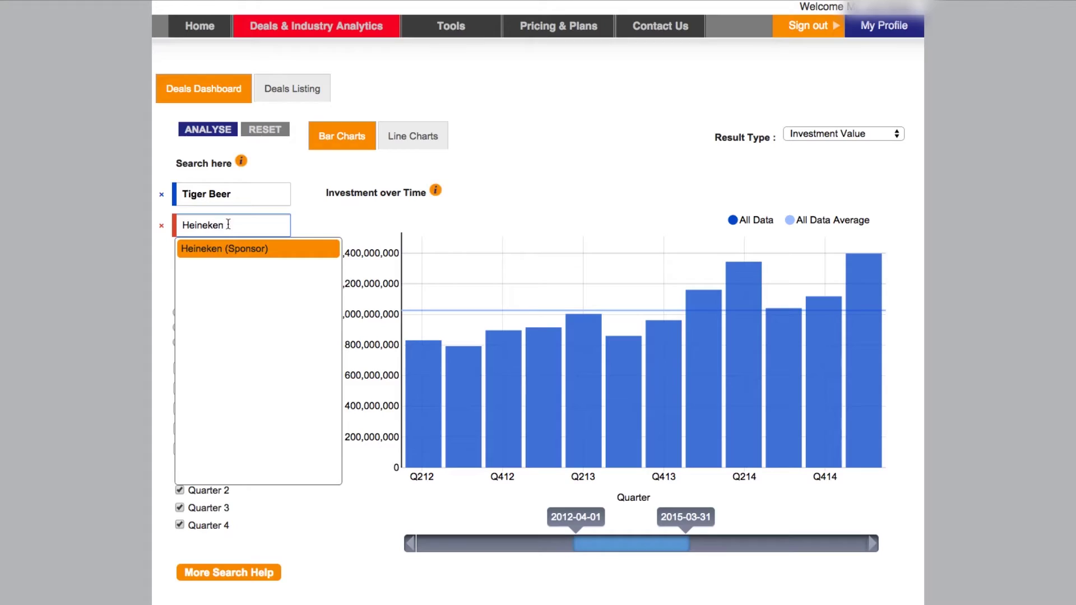
left_click(224, 248)
left_click(208, 251)
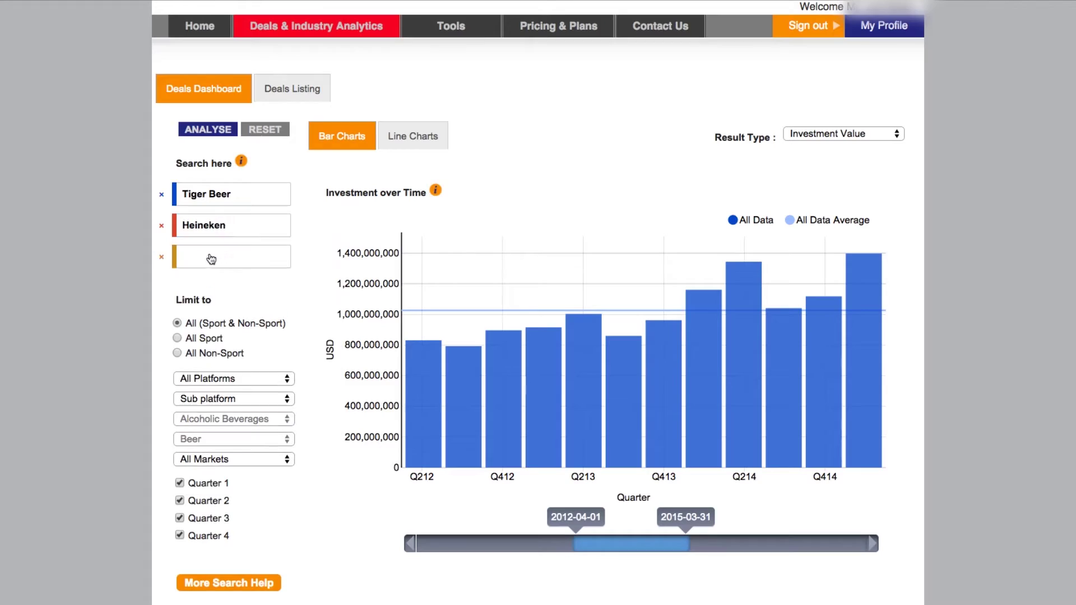
type("Singha")
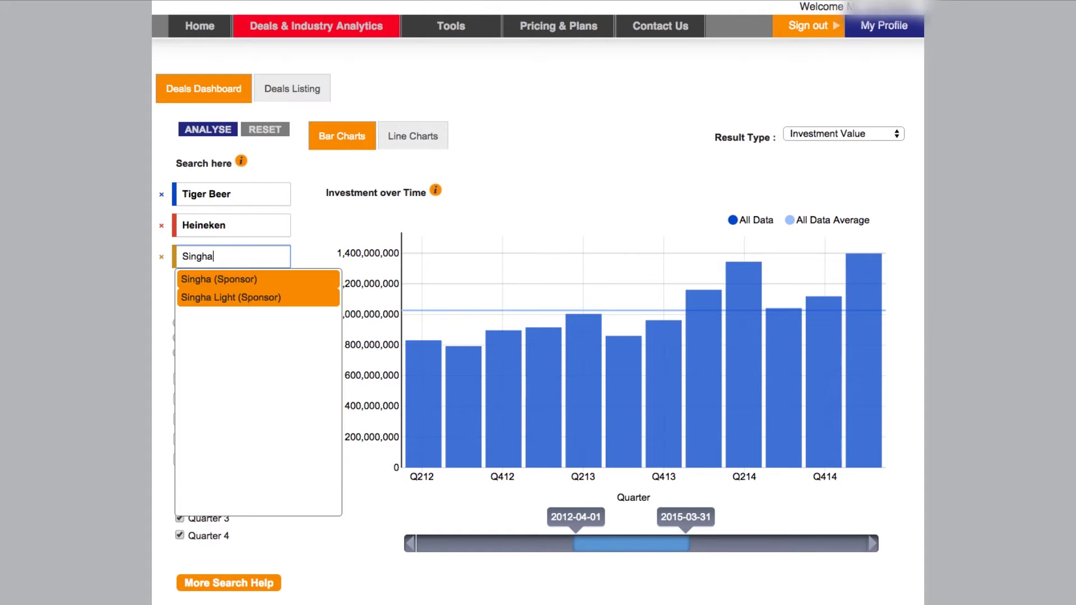
left_click(226, 276)
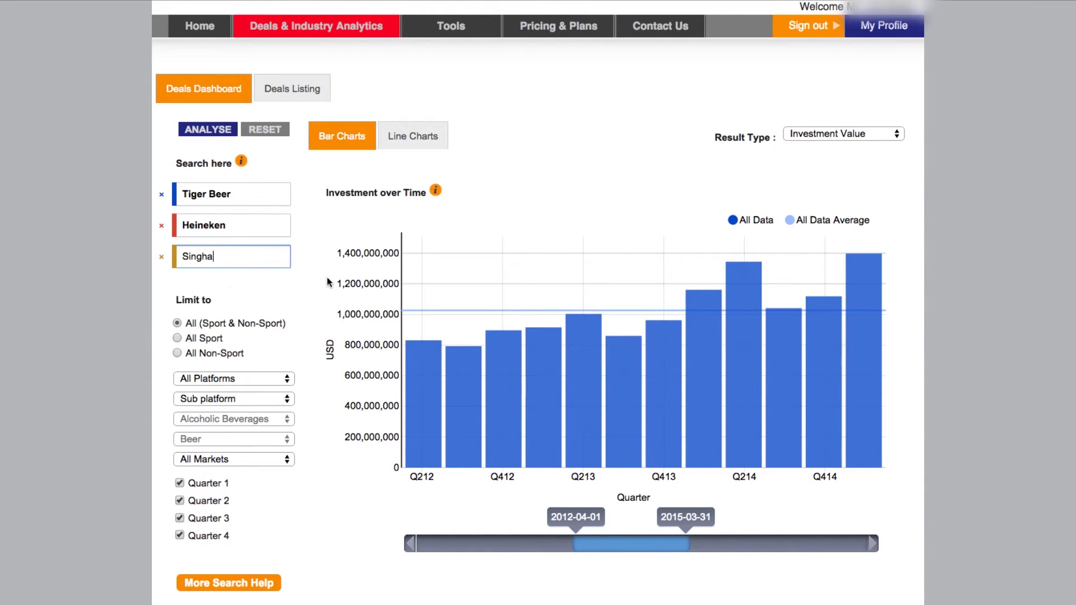
scroll(327, 277, "down", 1)
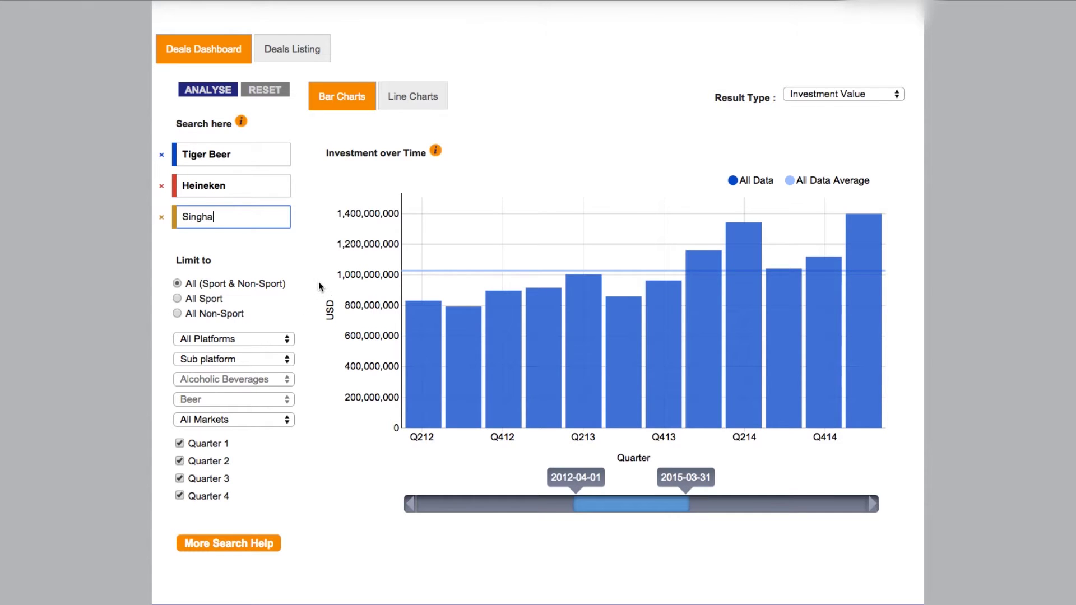
scroll(320, 286, "up", 1)
left_click(205, 134)
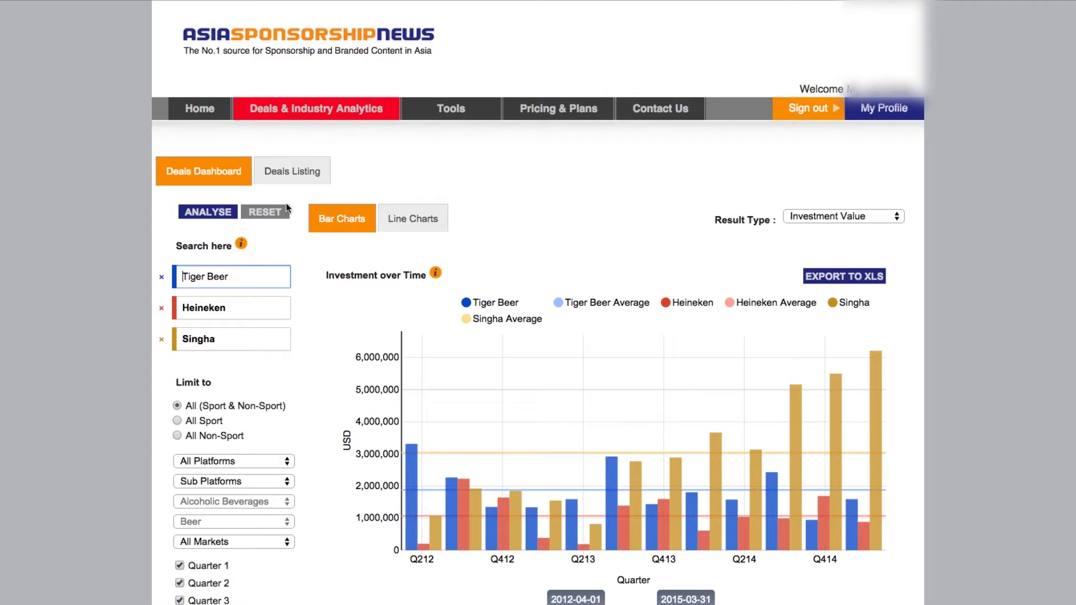
Widen the Investment over Time range to 2008-01-01 through 2020-01-16 and switch to line charts
scroll(329, 301, "down", 3)
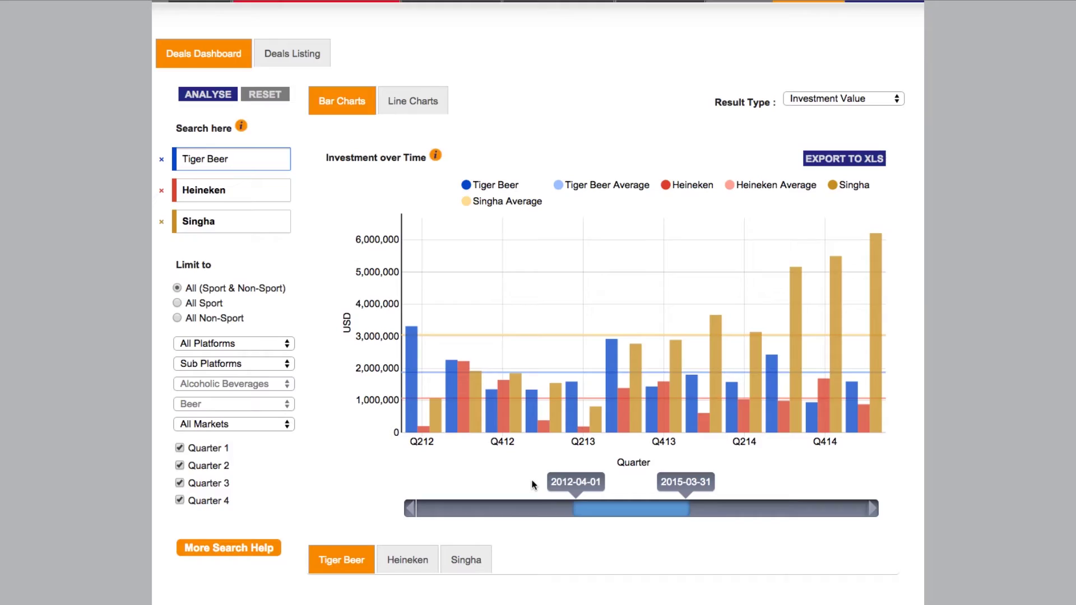
scroll(532, 485, "down", 1)
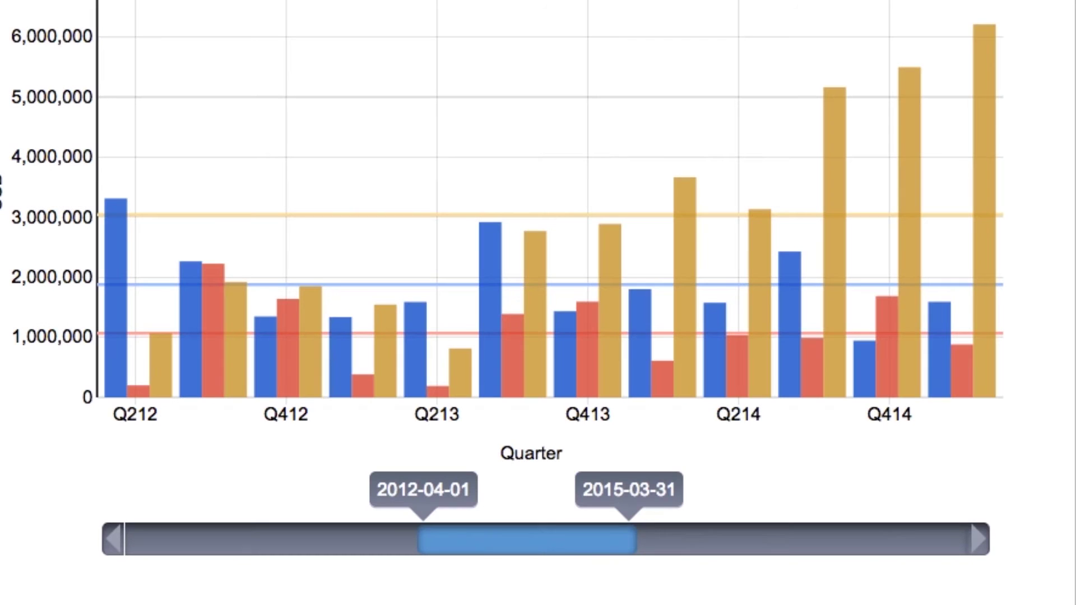
left_click_drag(473, 528, 52, 560)
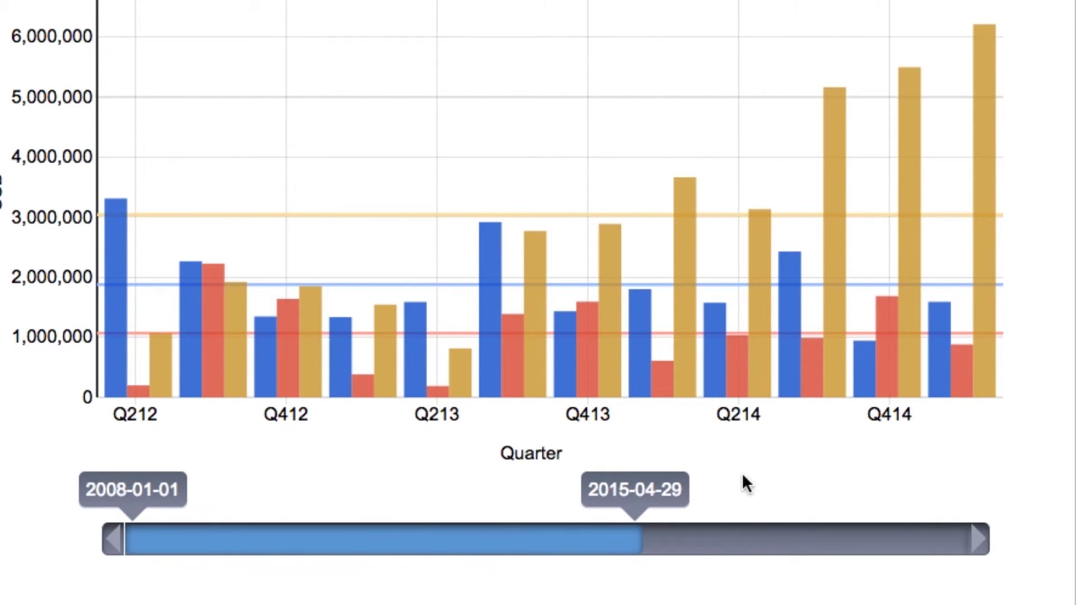
left_click_drag(637, 528, 987, 538)
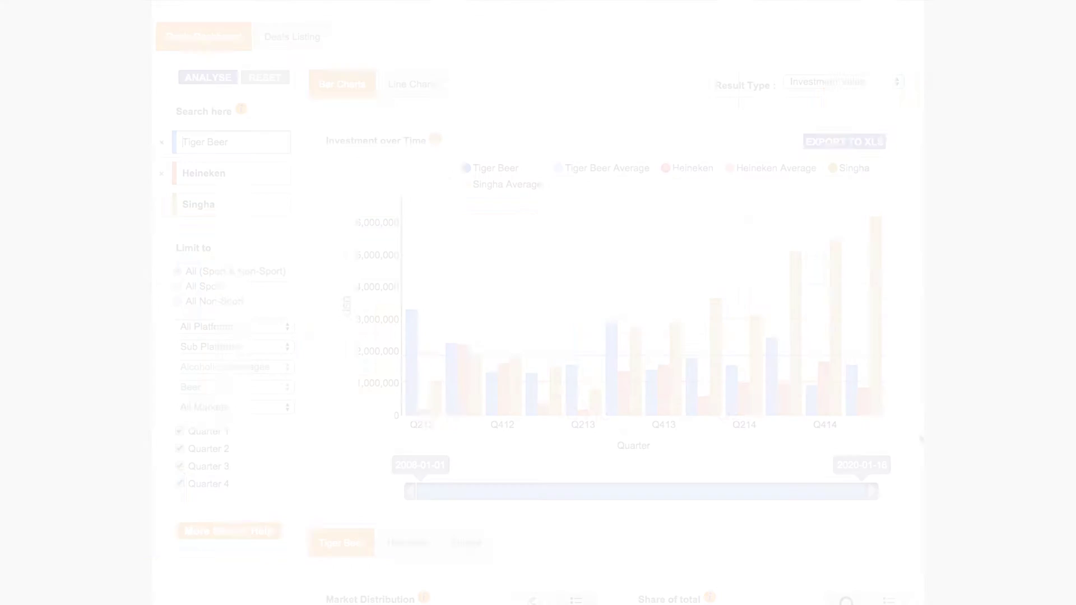
mouse_move(153, 213)
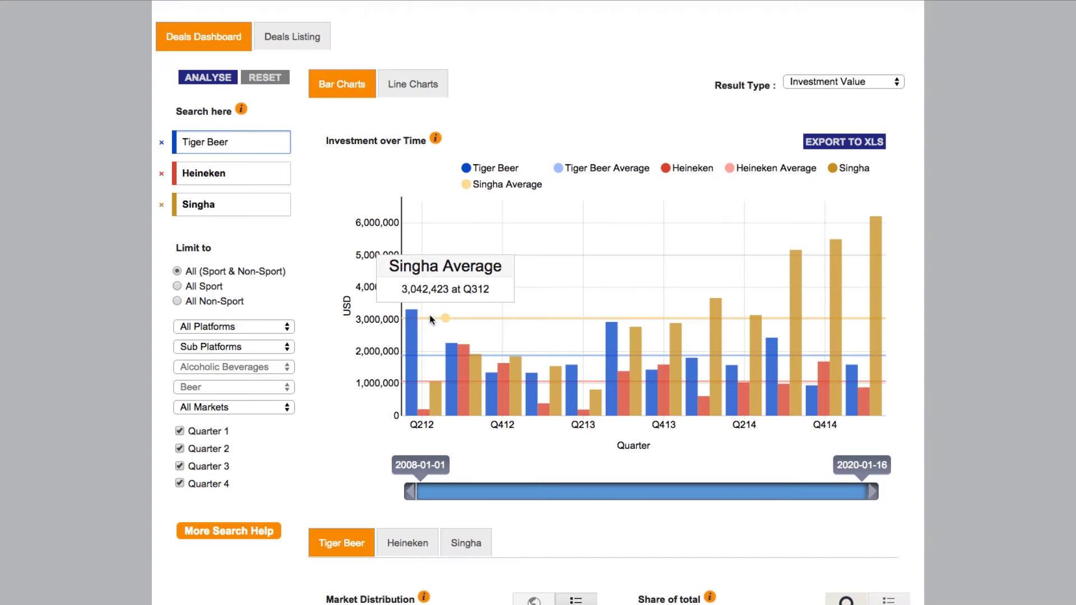
mouse_move(431, 352)
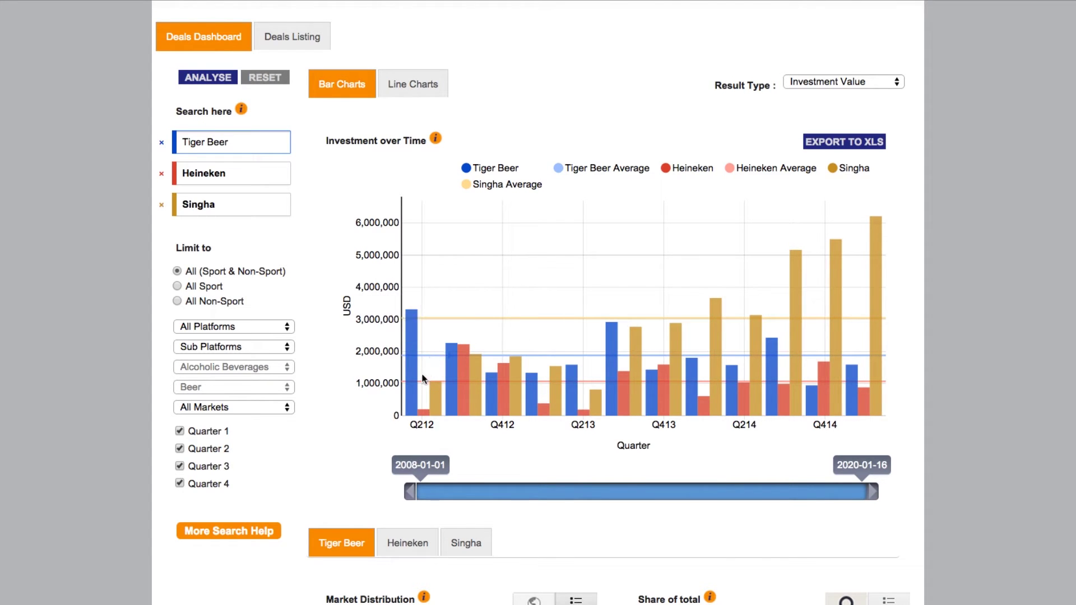
mouse_move(422, 382)
left_click(431, 85)
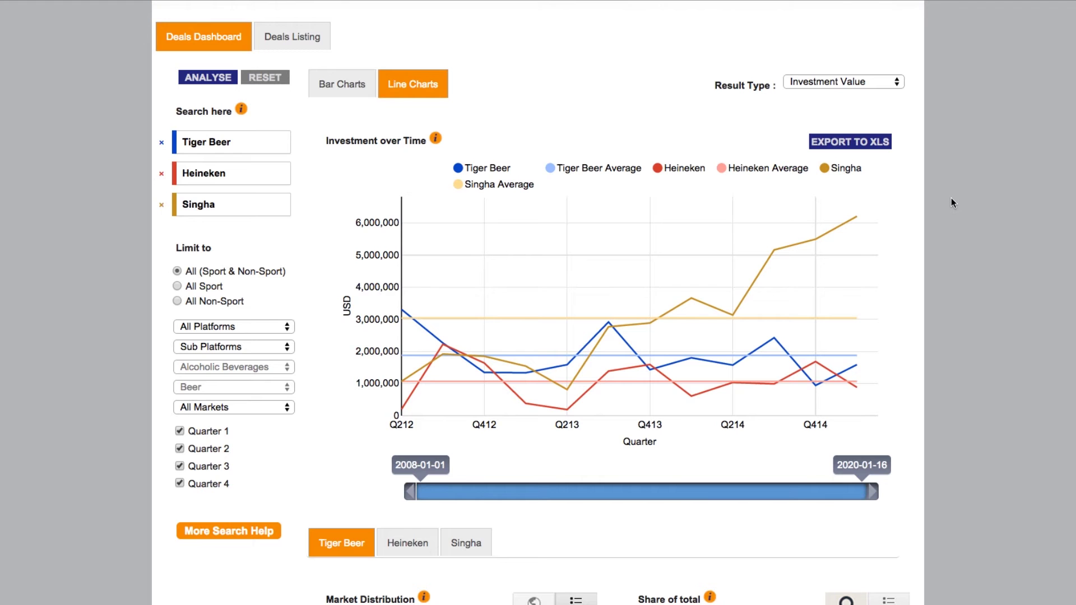
Keep Investment Value as the Result Type and move down to the distribution charts
scroll(949, 200, "up", 1)
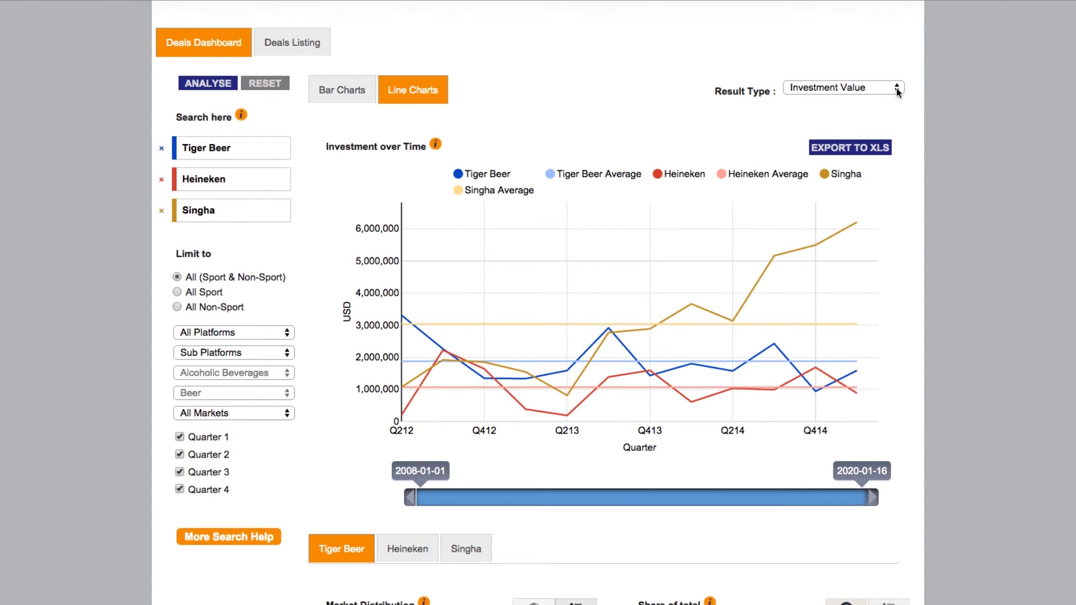
left_click(897, 87)
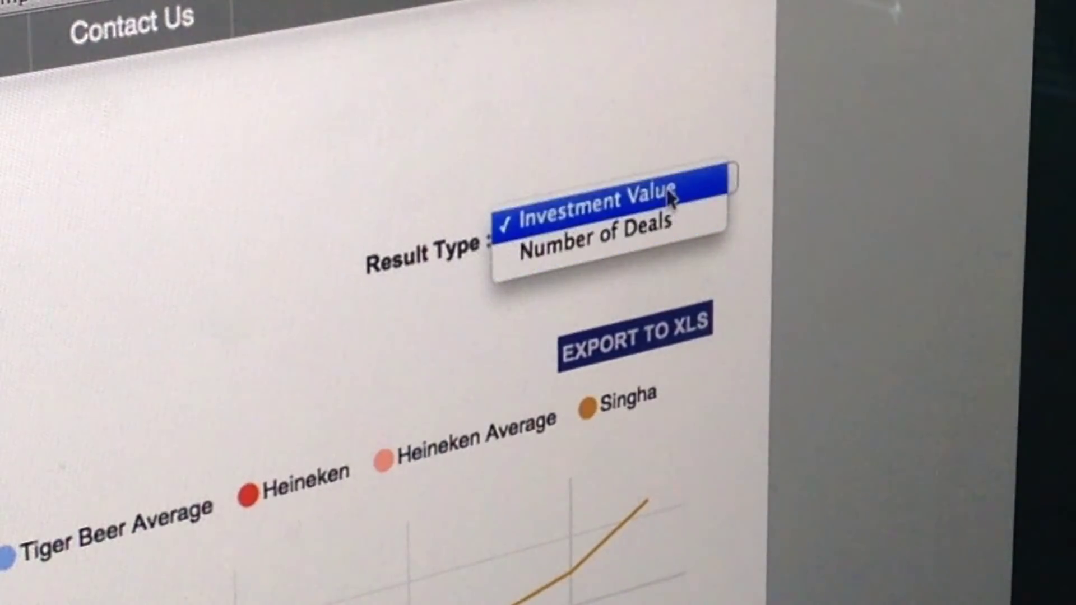
left_click(672, 196)
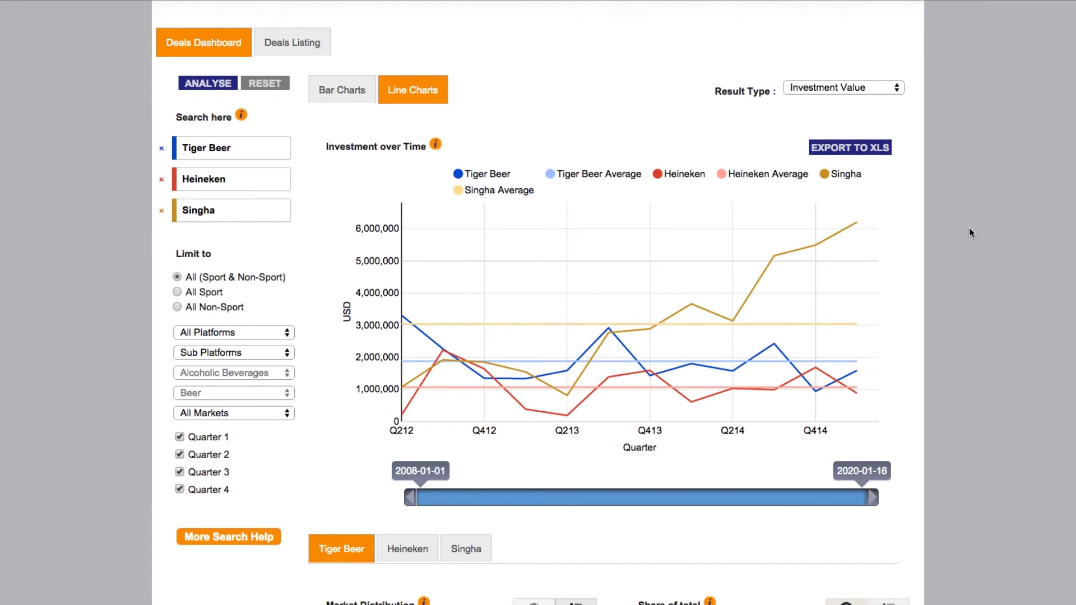
scroll(949, 264, "down", 6)
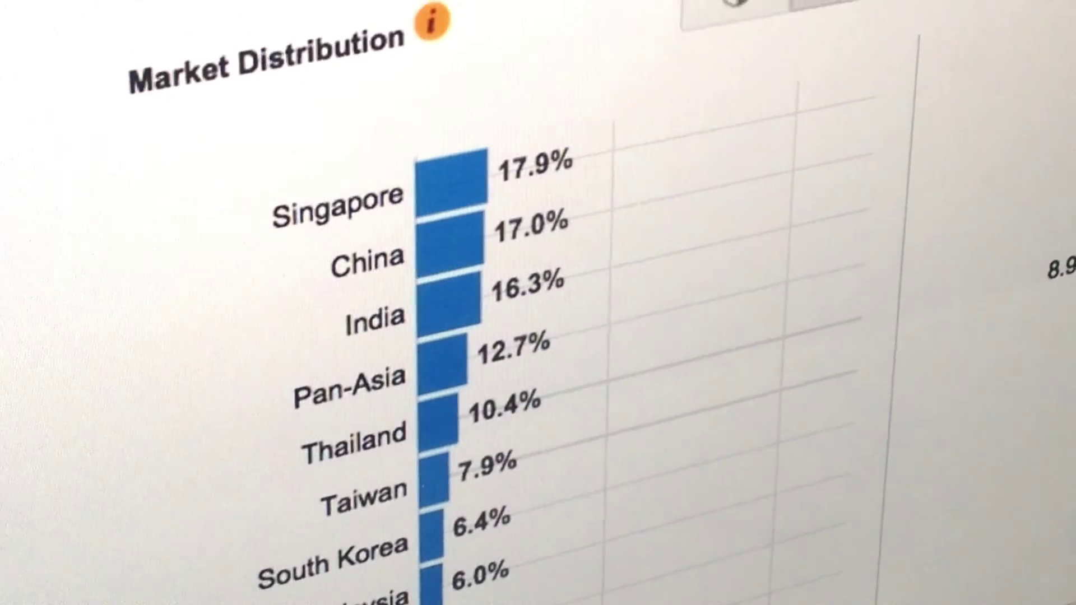
Show Singha's market distribution with Share of total as a ranked bar list
left_click(599, 76)
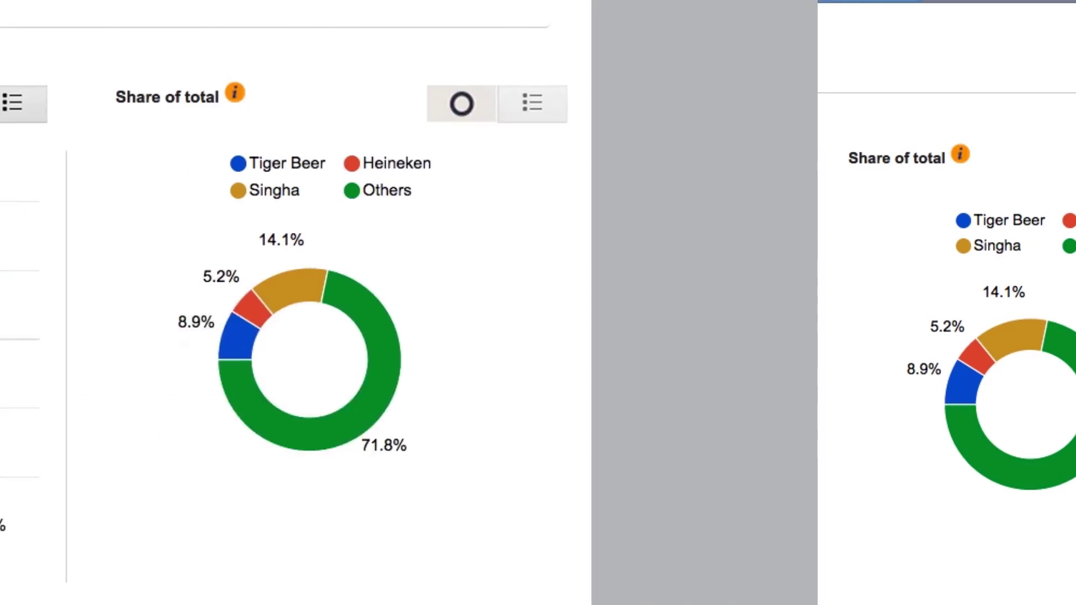
scroll(709, 242, "down", 2)
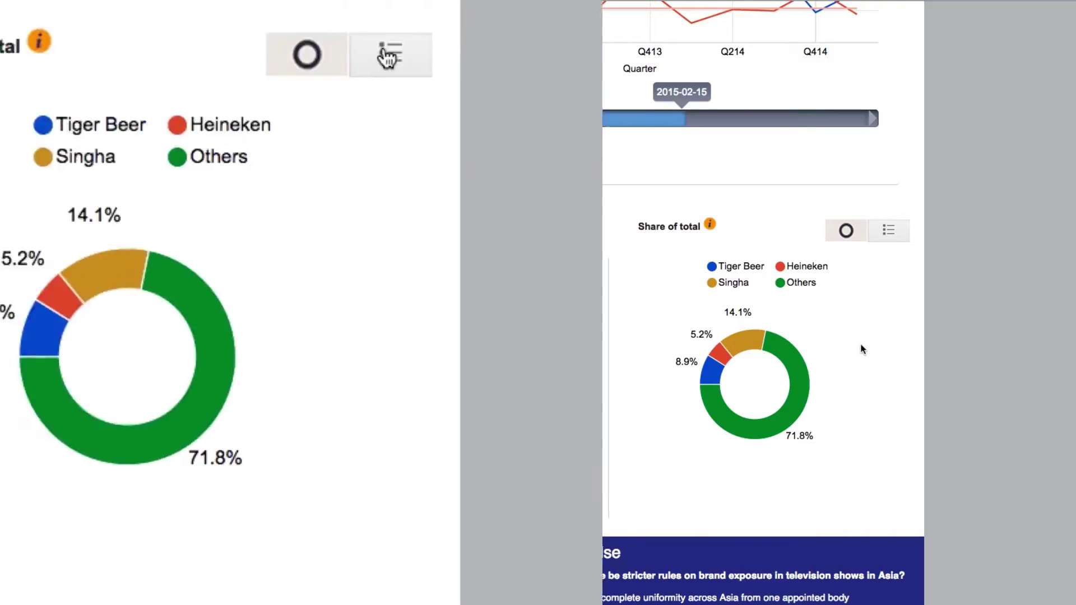
left_click(397, 52)
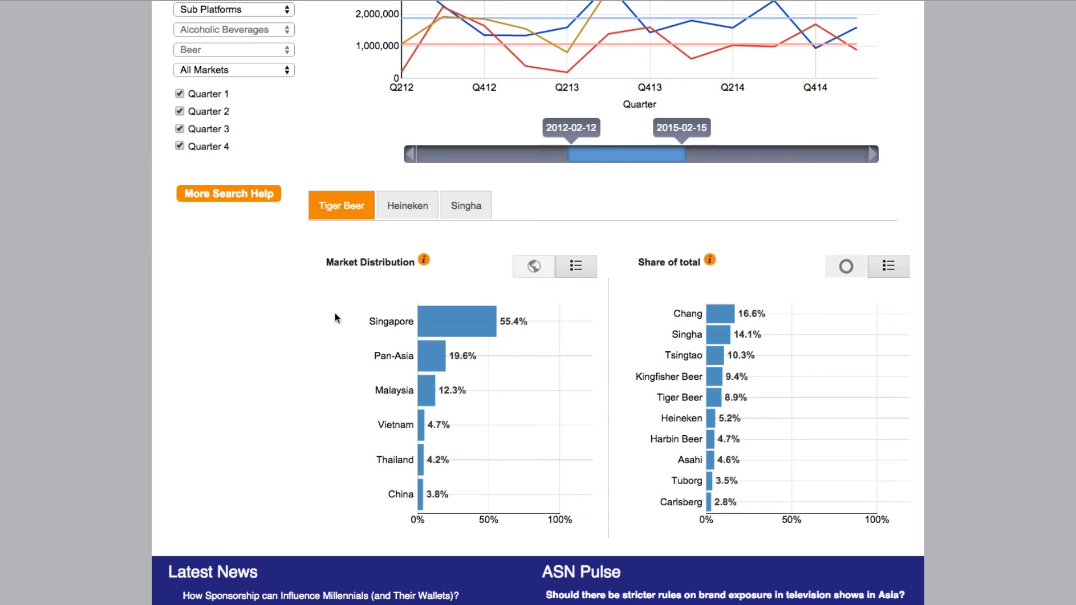
Switch to the Deals Listing of Tiger Beer deals sorted newest first
scroll(336, 315, "up", 3)
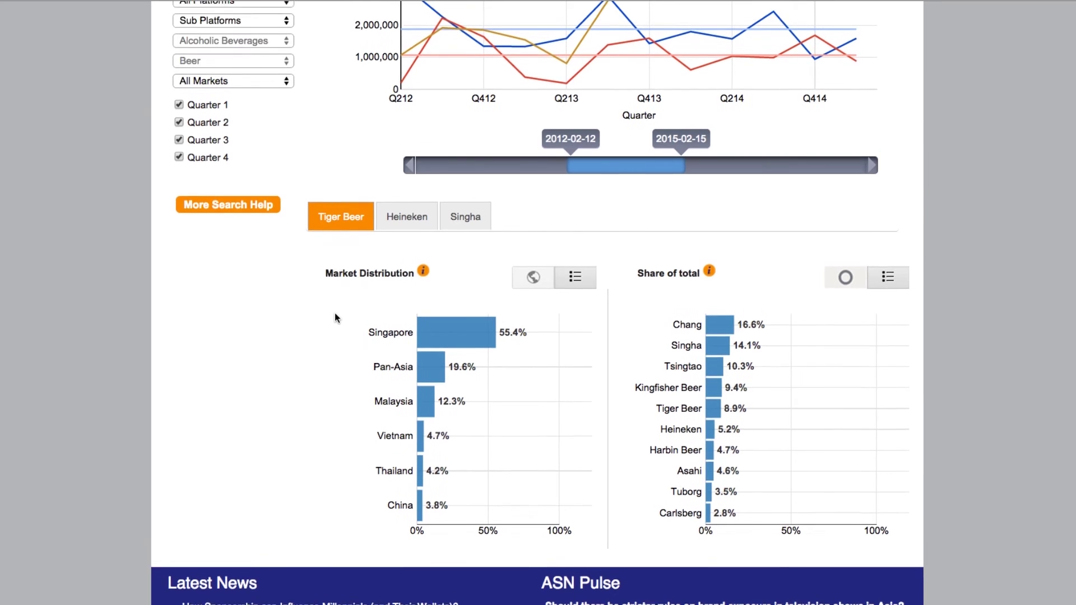
scroll(334, 317, "up", 2)
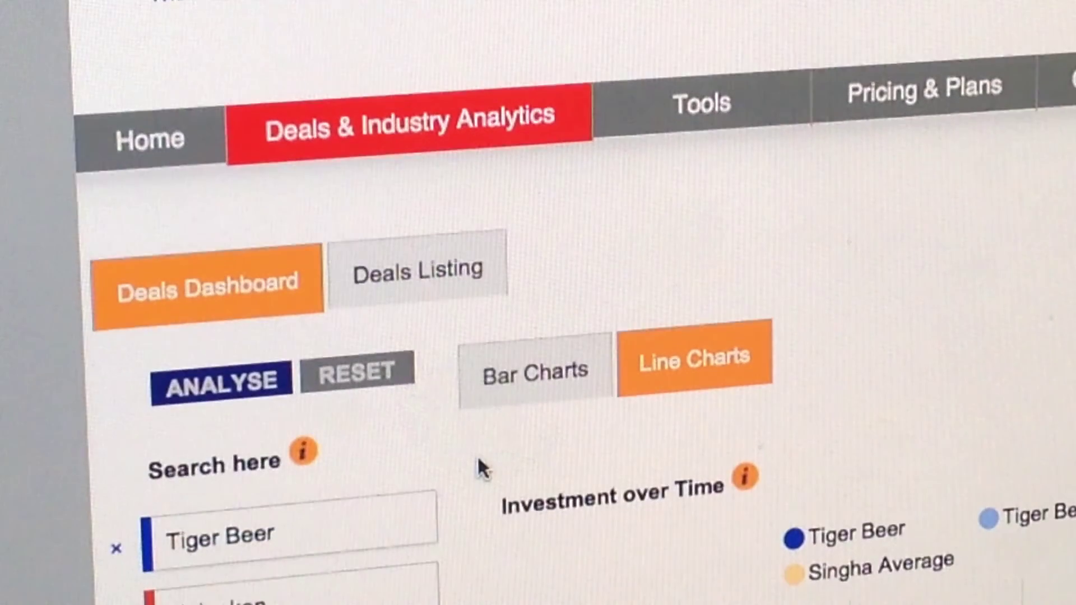
left_click(444, 256)
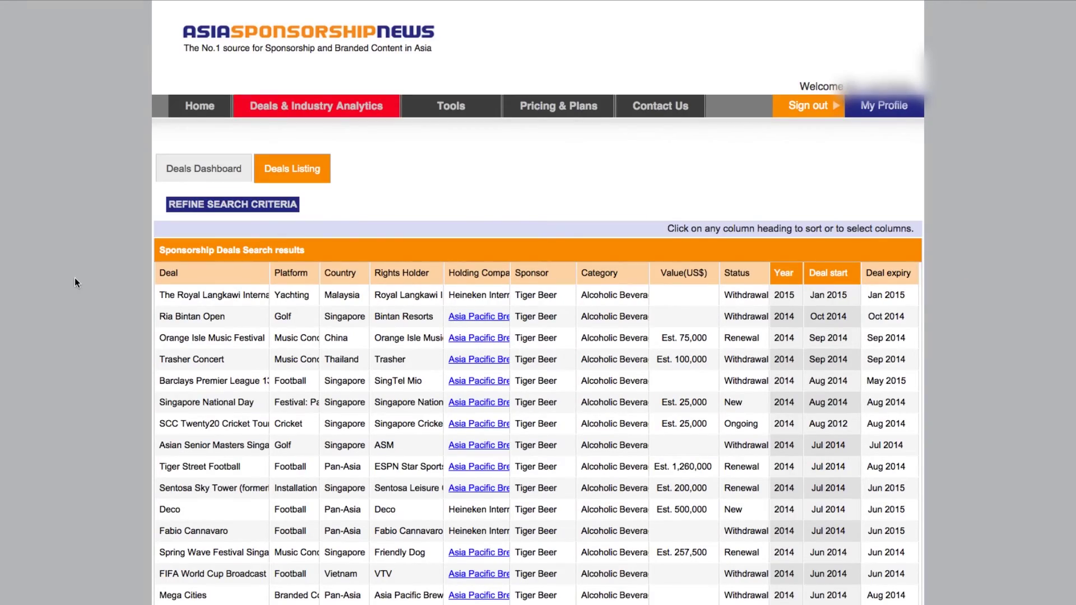
Scroll through the Tiger Beer deals table of 180 deals across 12 pages
scroll(78, 277, "down", 2)
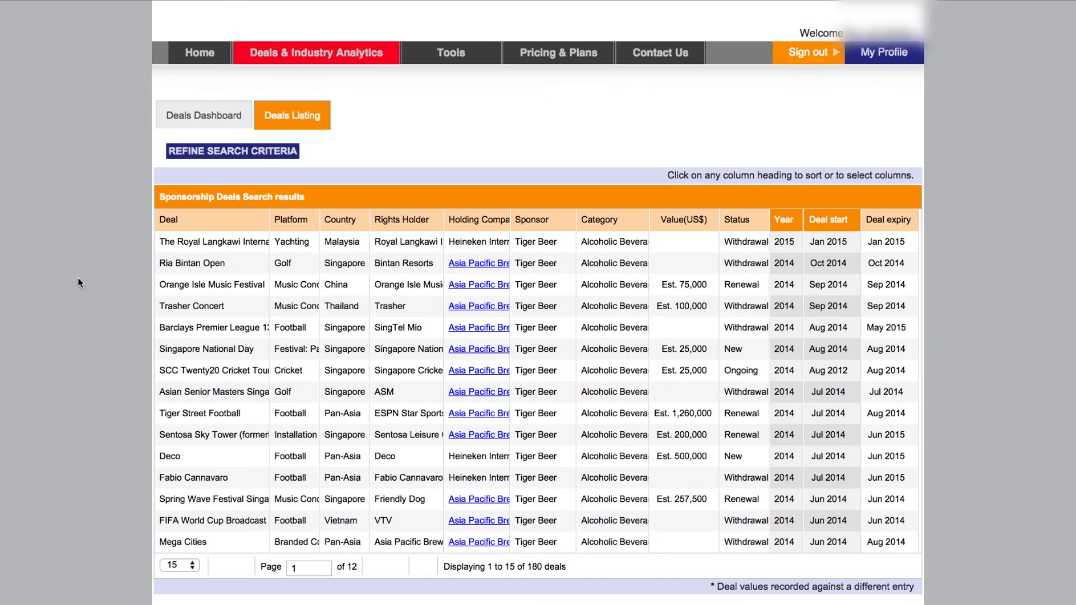
scroll(89, 274, "down", 1)
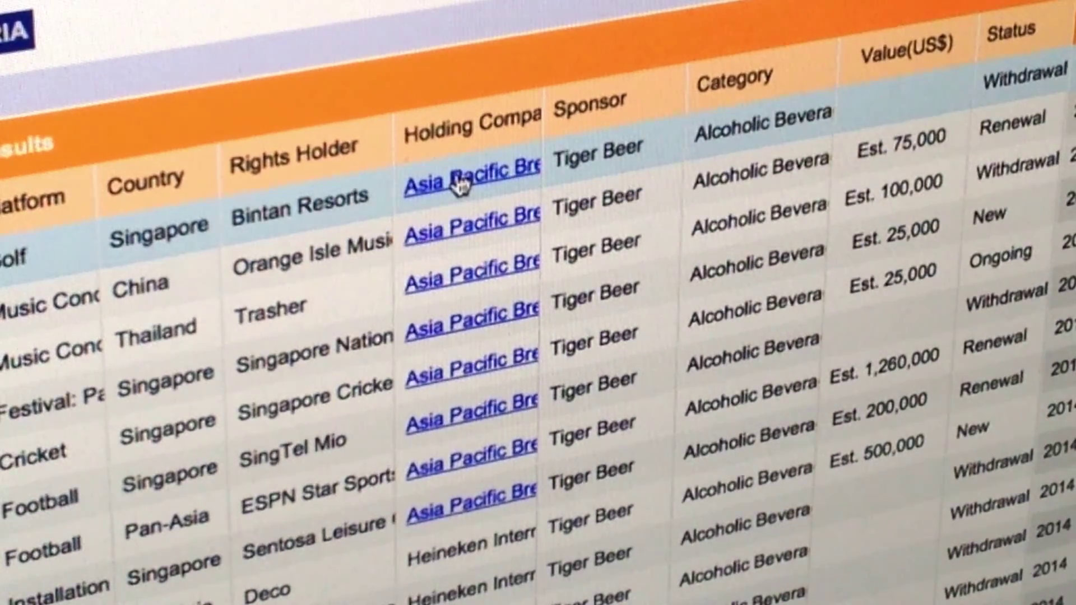
left_click(458, 163)
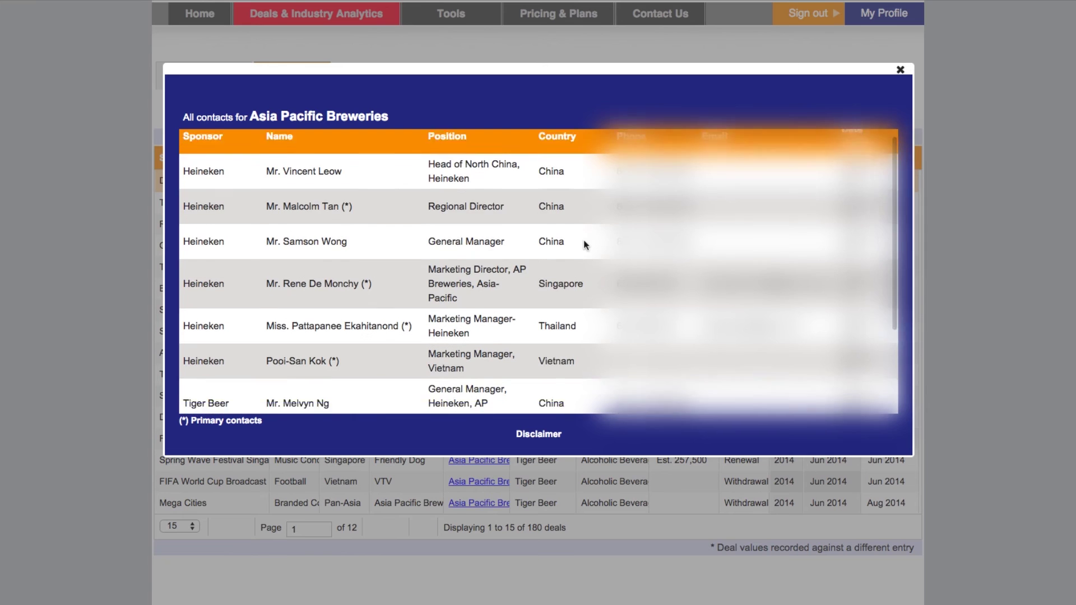
scroll(583, 245, "down", 3)
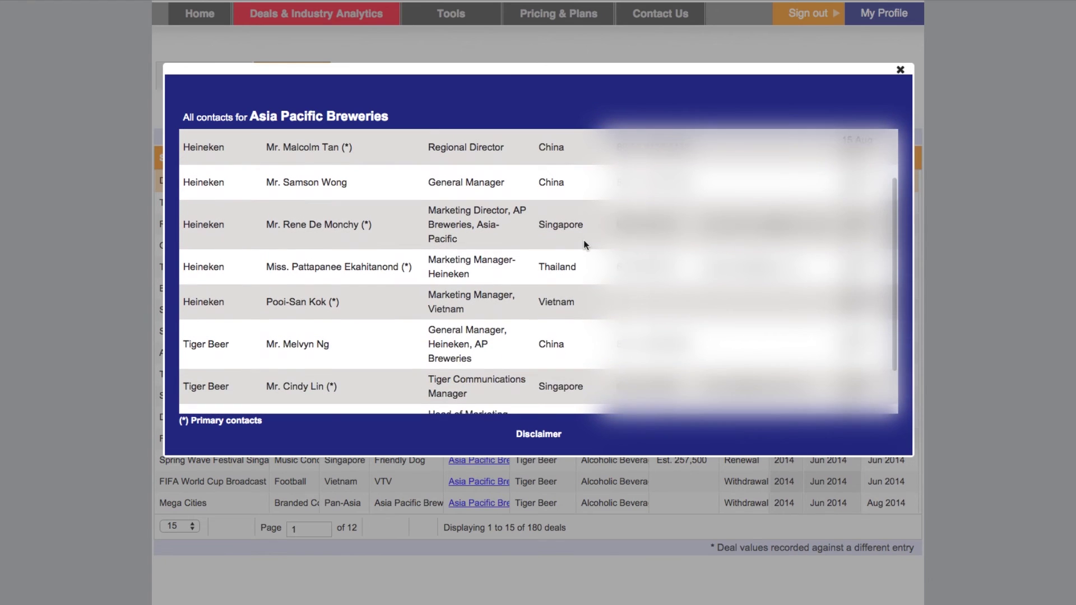
scroll(583, 245, "down", 3)
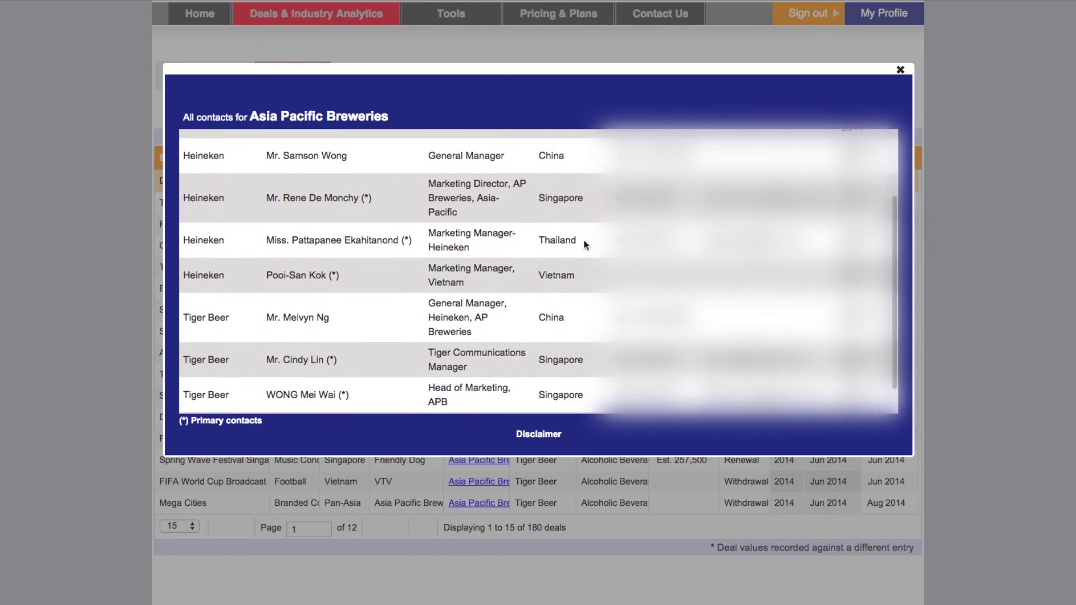
scroll(584, 241, "up", 5)
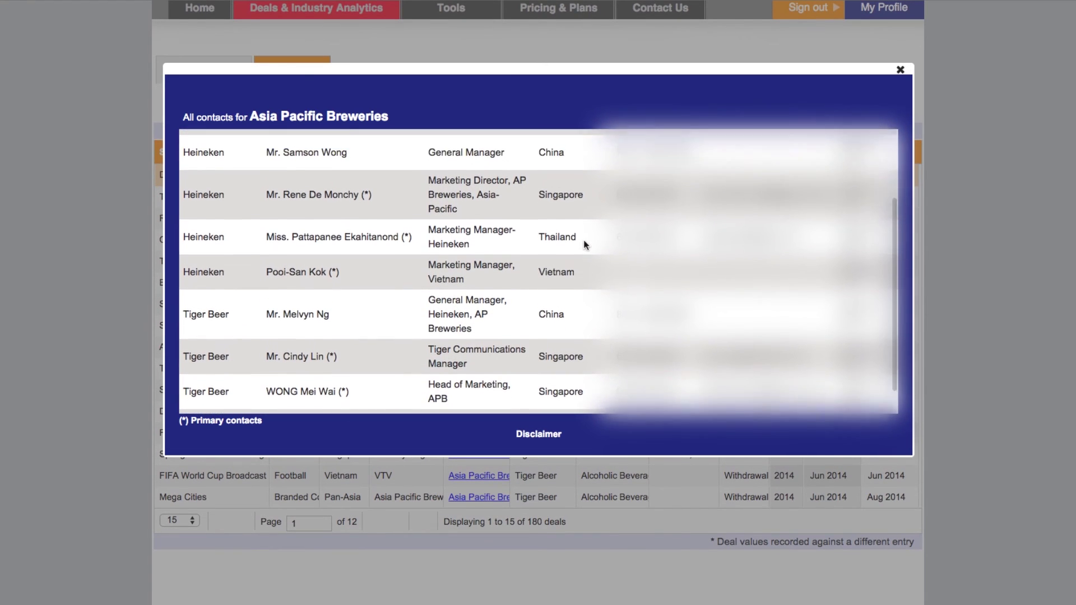
scroll(584, 240, "up", 1)
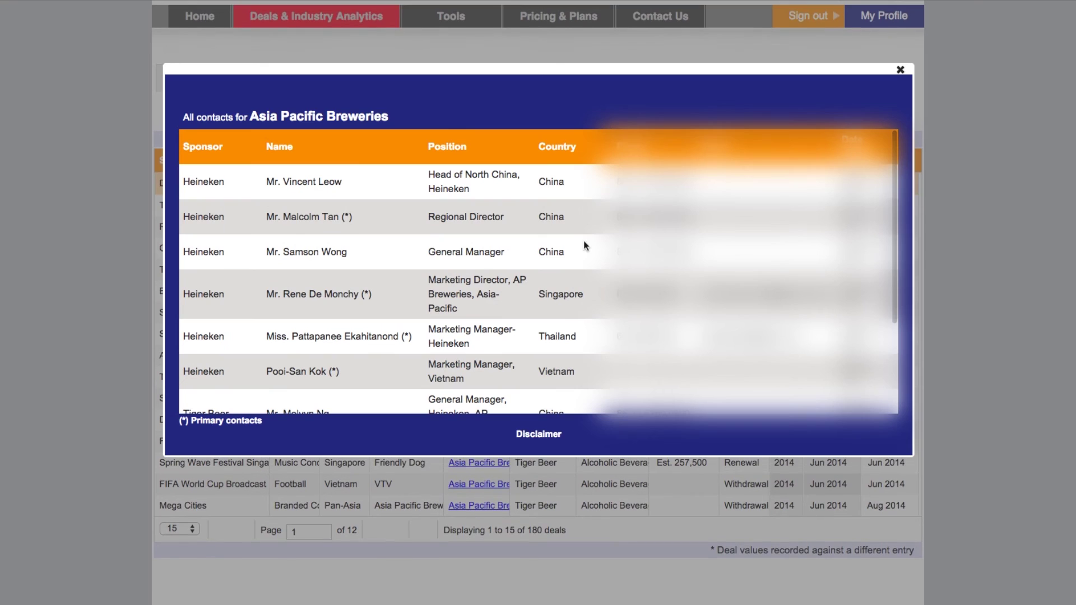
left_click(900, 71)
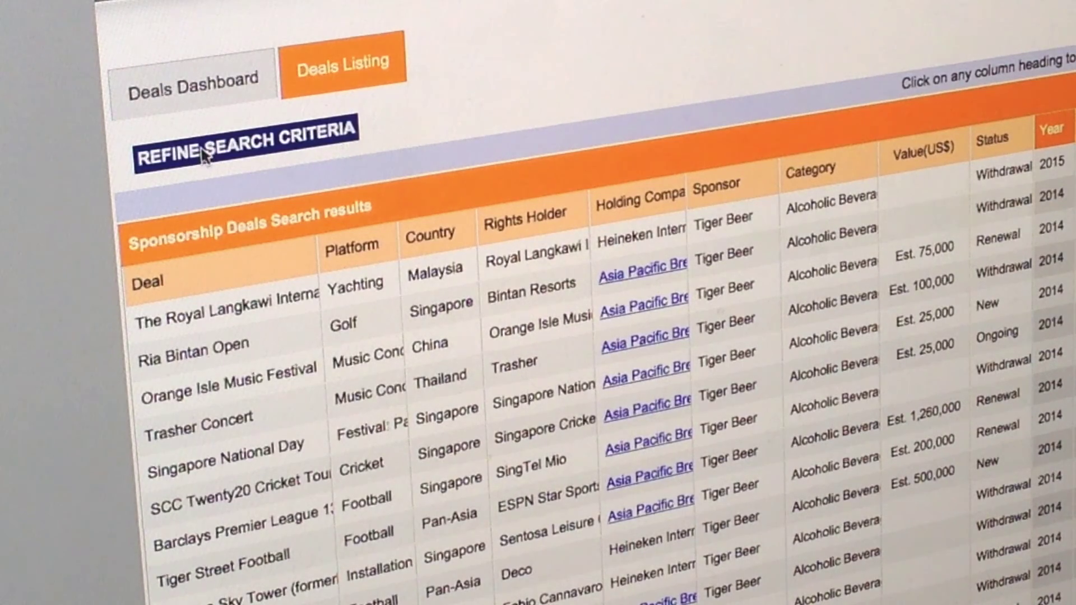
Open Refine Search Criteria and select the Deal Name and Rights Holder filter fields
left_click(233, 115)
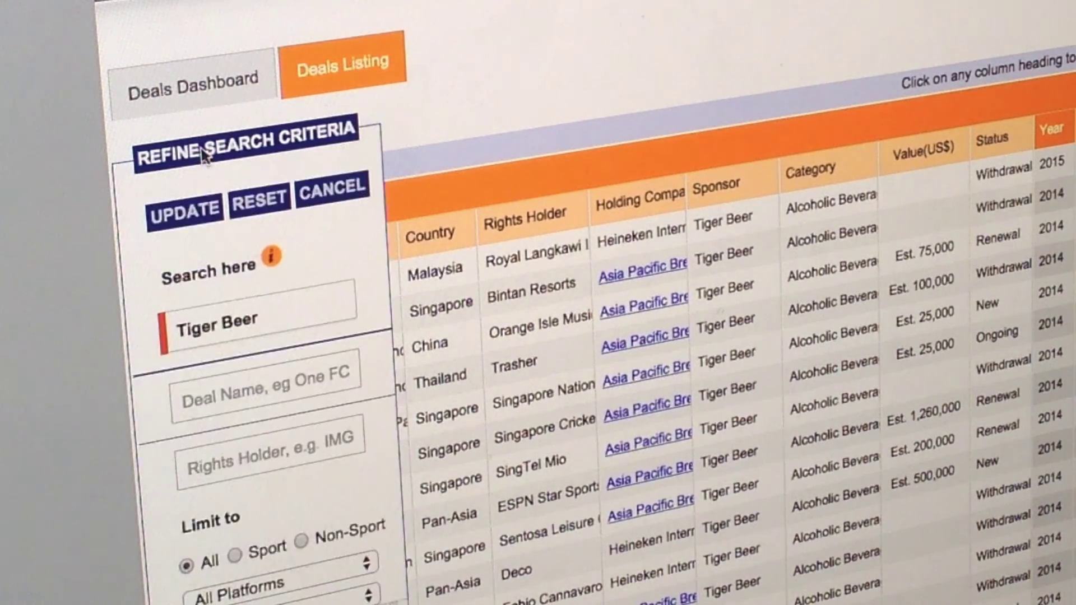
scroll(257, 213, "down", 2)
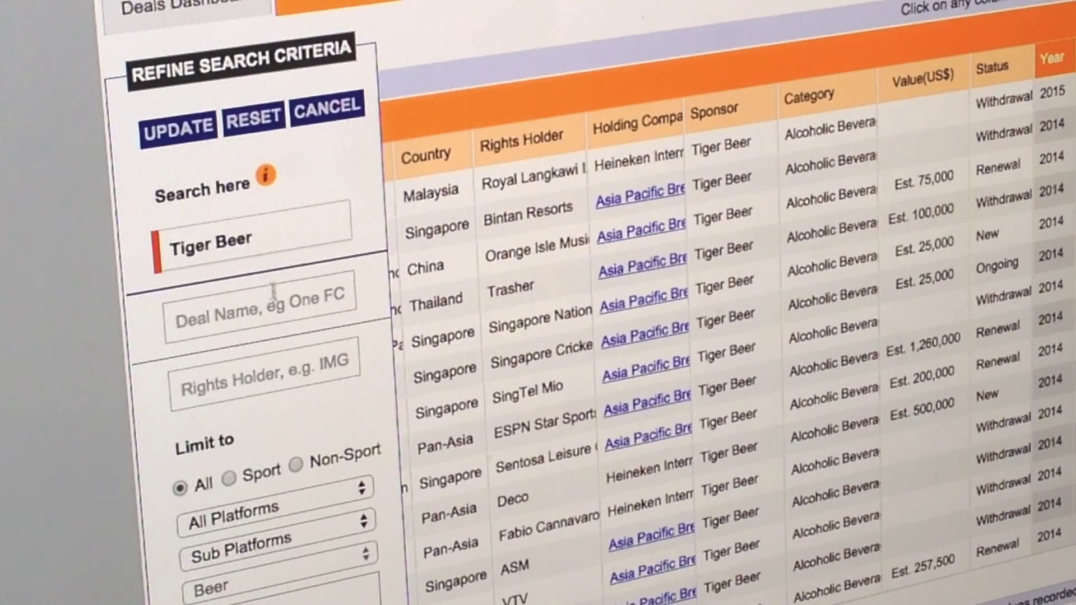
left_click(275, 295)
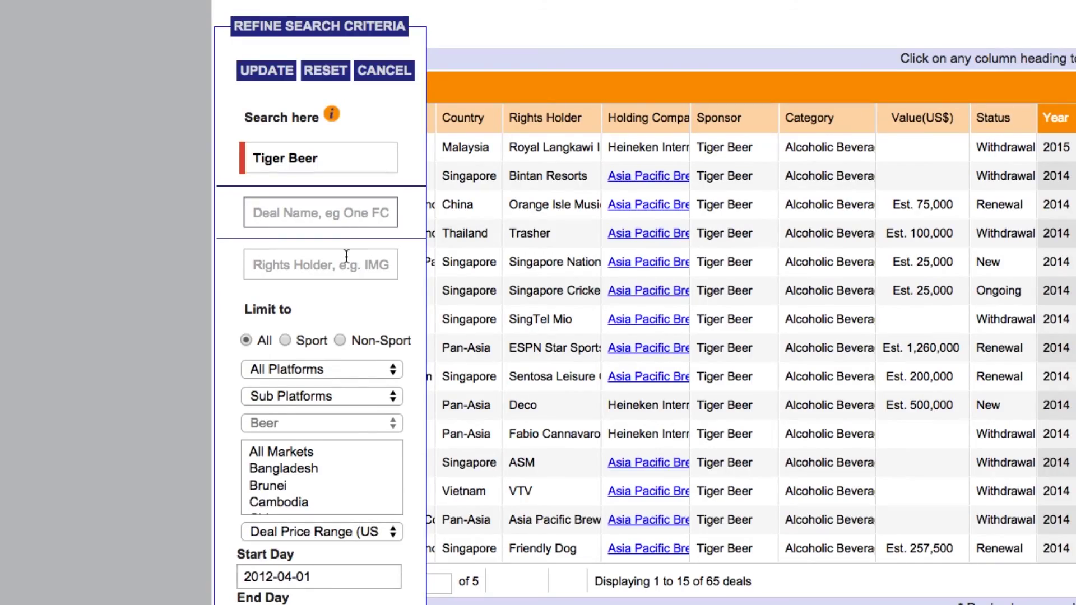
left_click(346, 256)
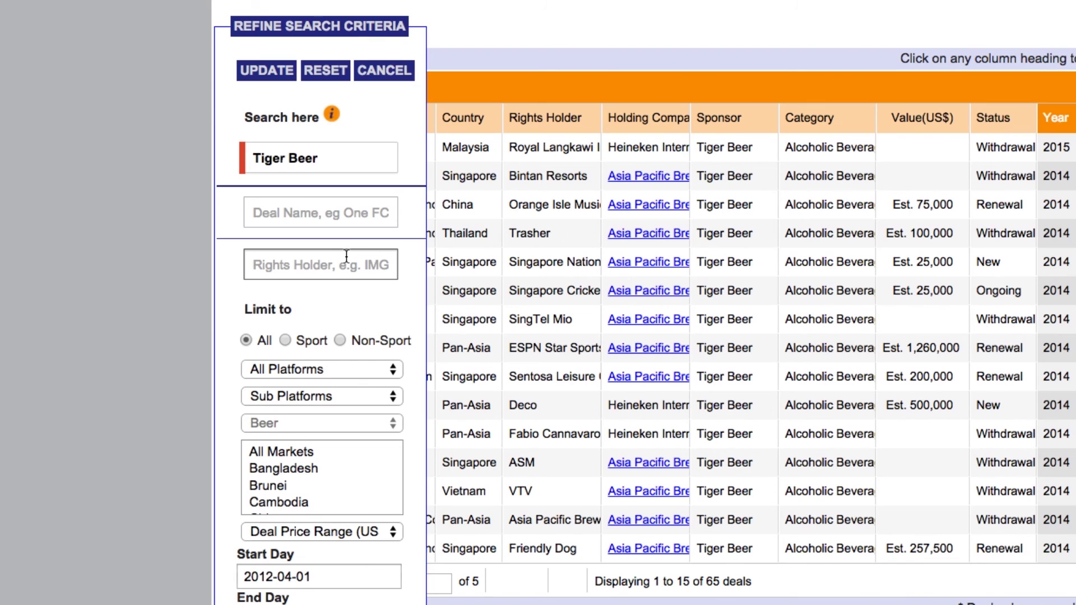